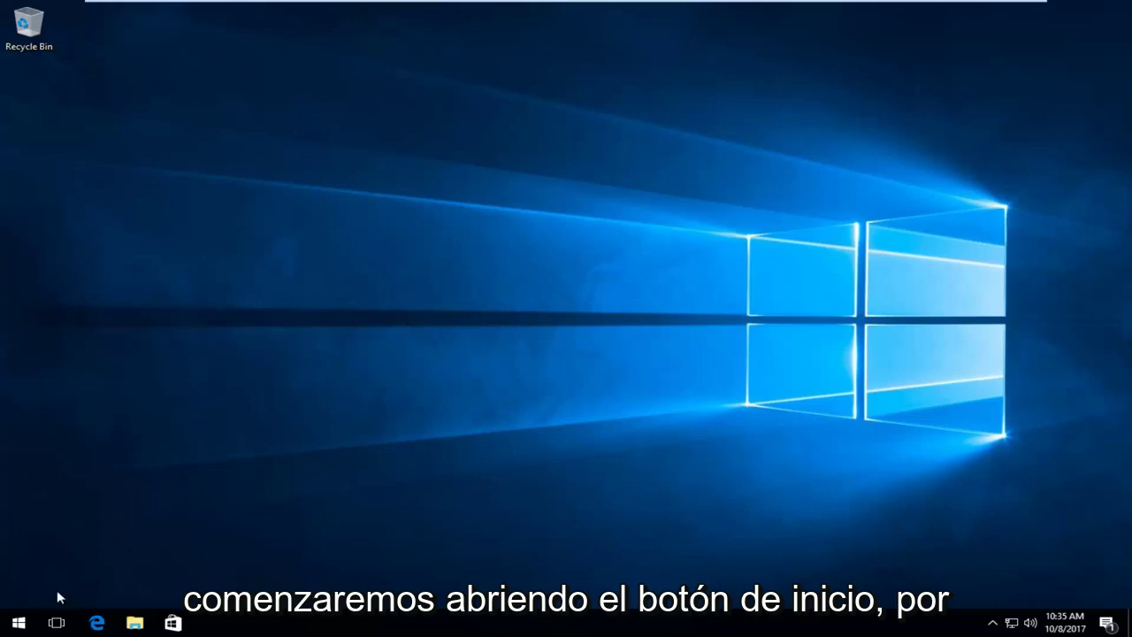
# Search Windows for regedit
pyautogui.click(20, 623)
pyautogui.click(21, 623)
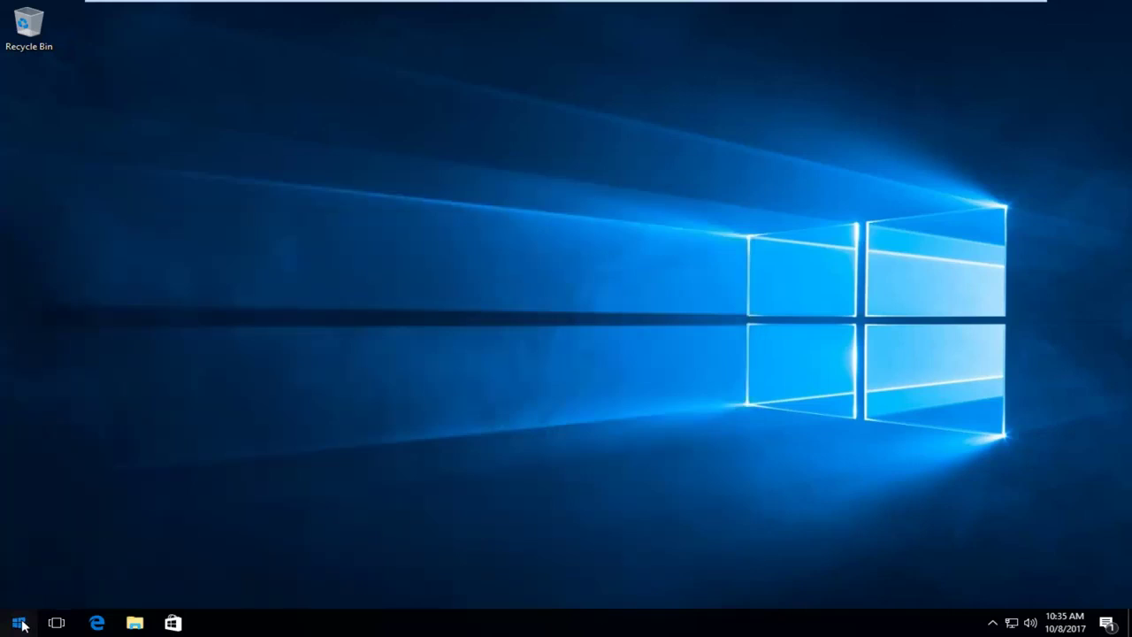
pyautogui.click(20, 622)
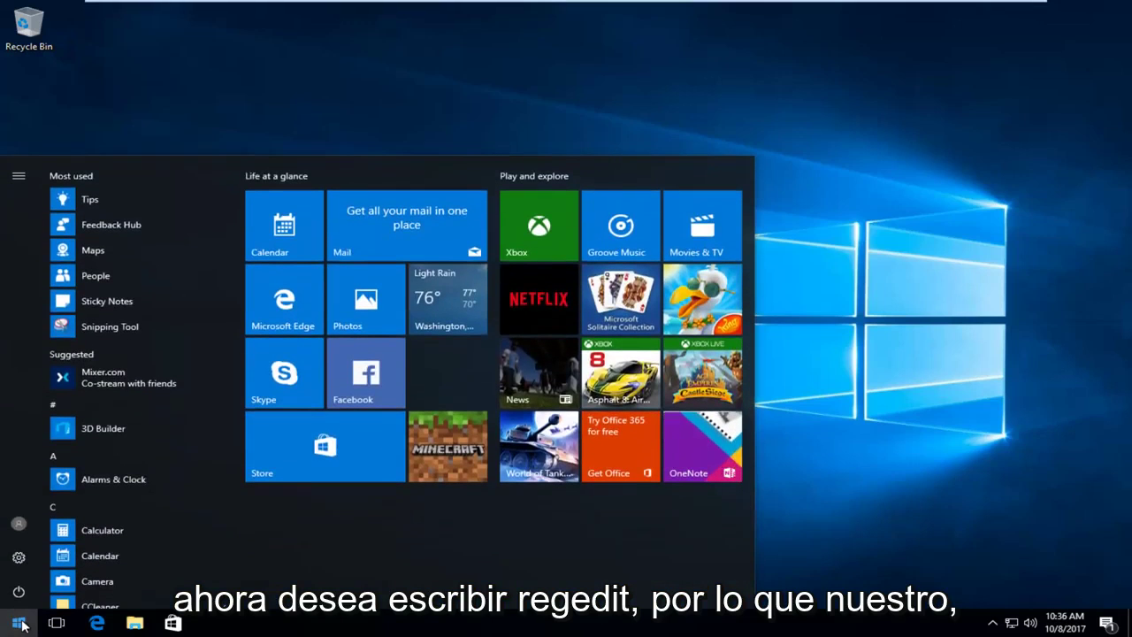
pyautogui.click(19, 622)
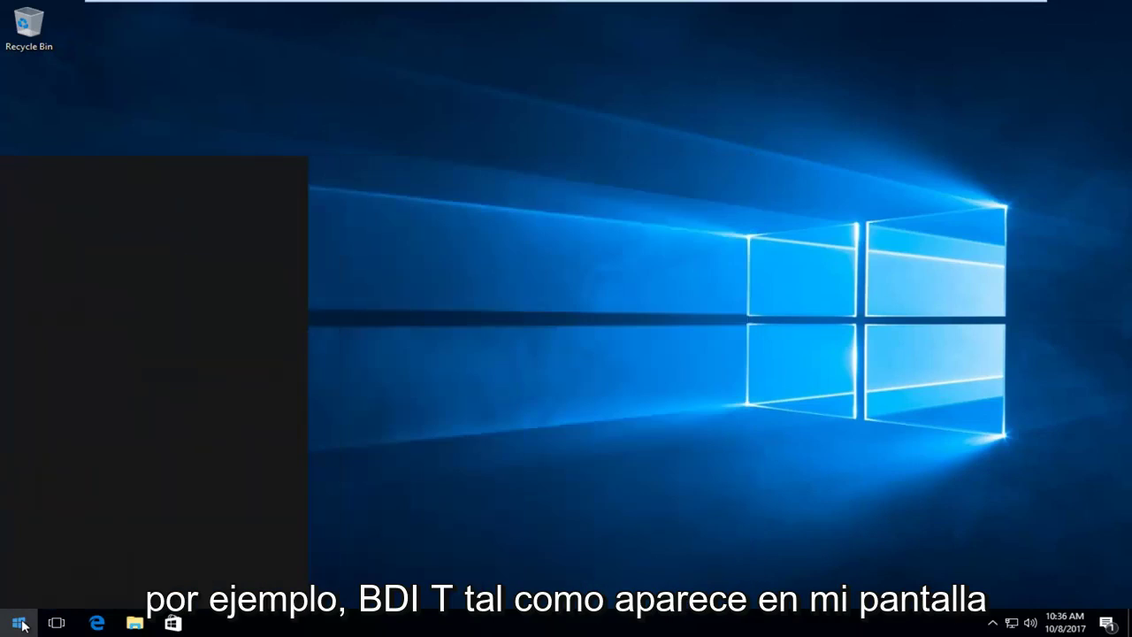
pyautogui.write('r')
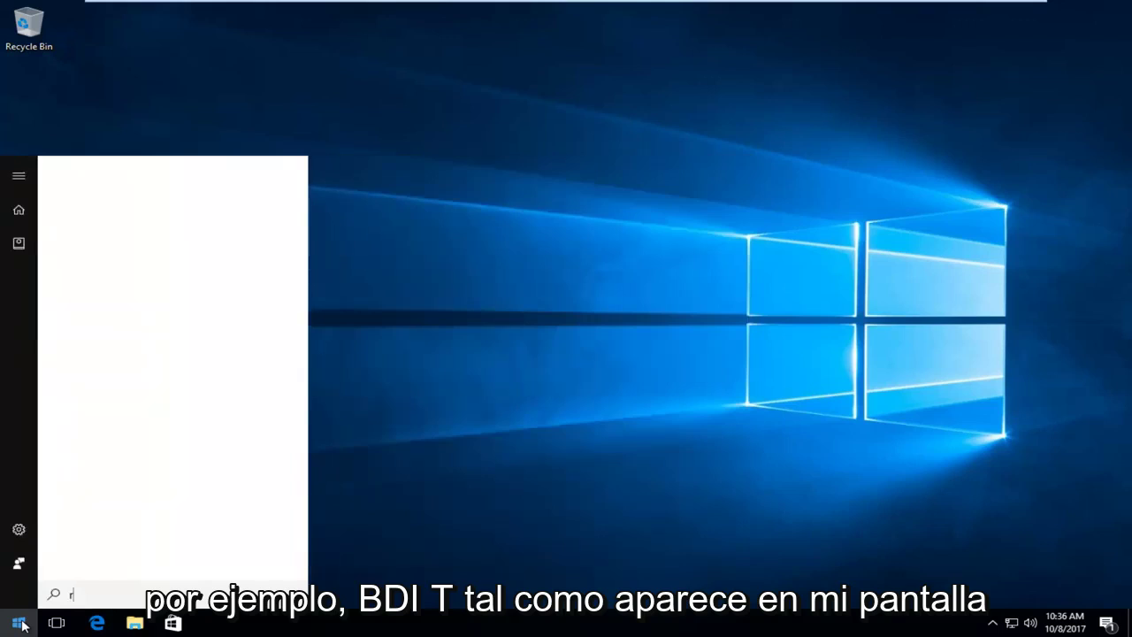
pyautogui.write('egedit')
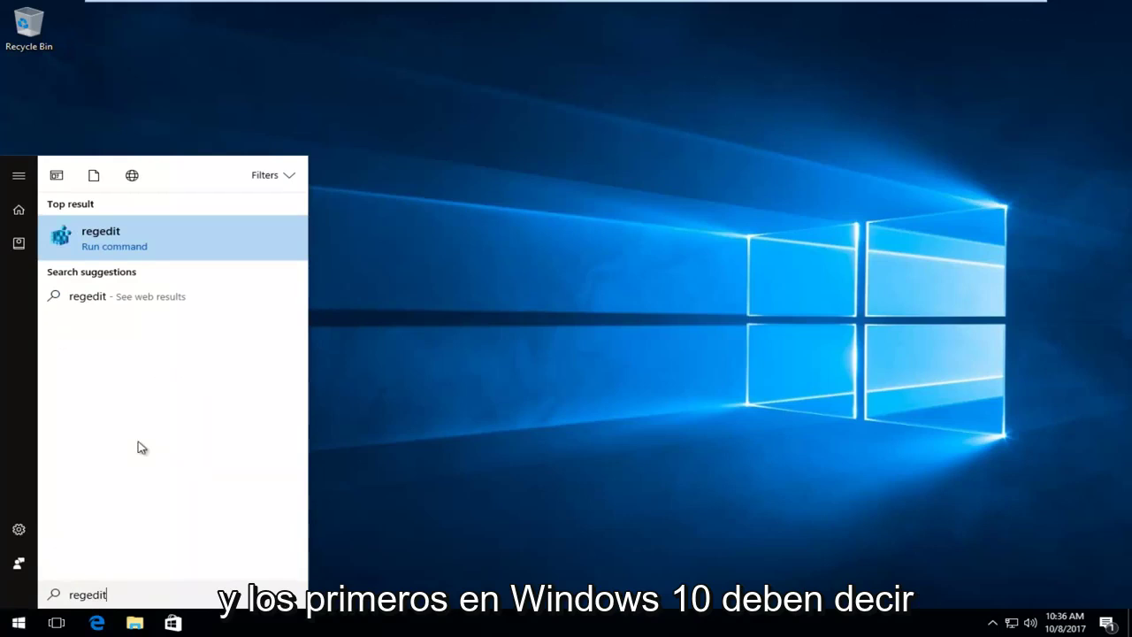
# Run regedit as administrator and allow it to make changes to the device
pyautogui.rightClick(103, 242)
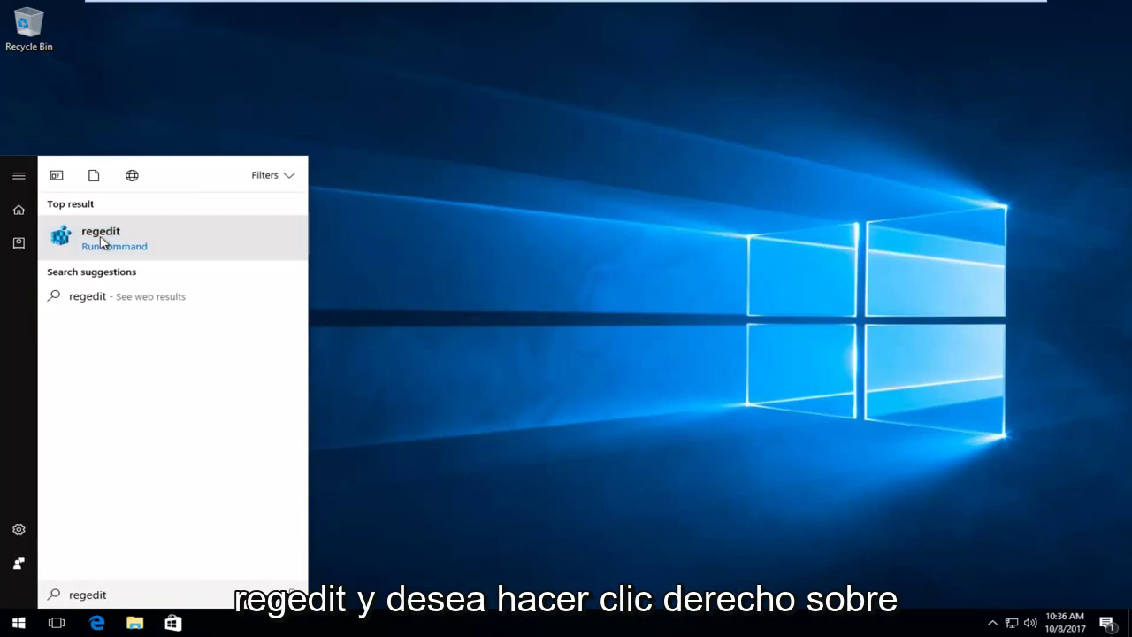
pyautogui.rightClick(102, 242)
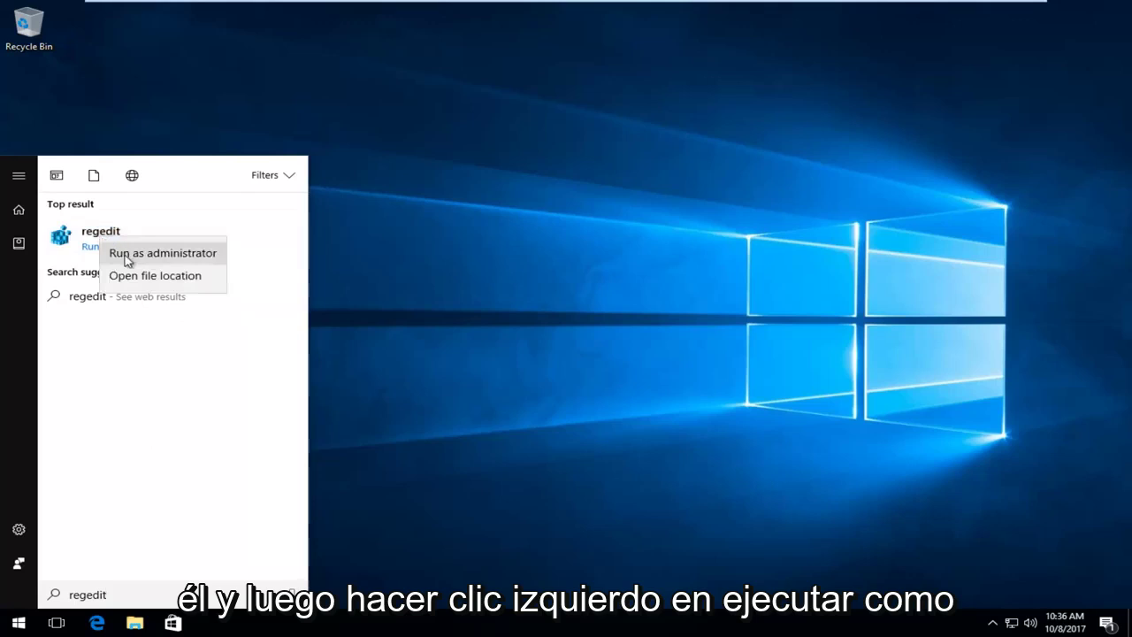
pyautogui.click(126, 255)
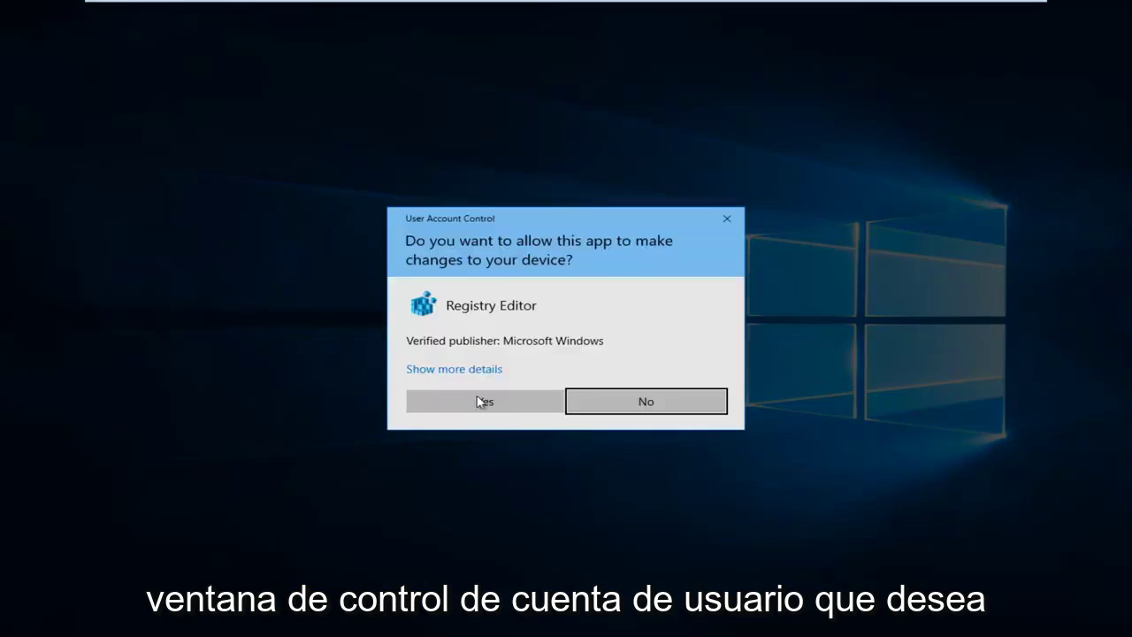
pyautogui.click(485, 402)
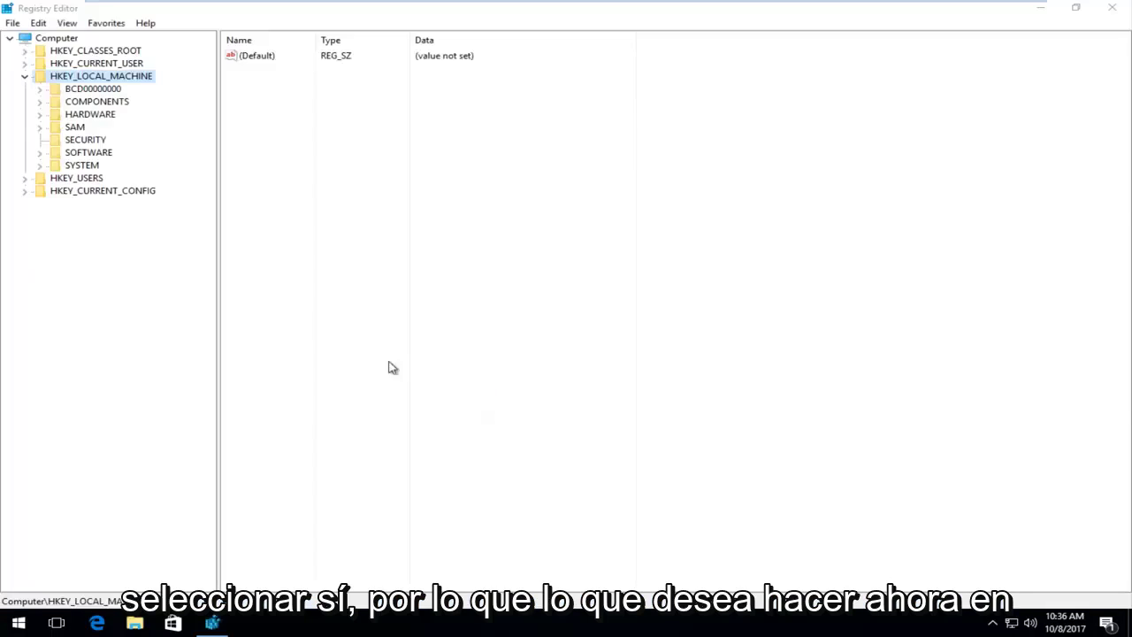
# Expand the registry path HKEY_LOCAL_MACHINE\SOFTWARE\Microsoft in the key tree
pyautogui.click(26, 77)
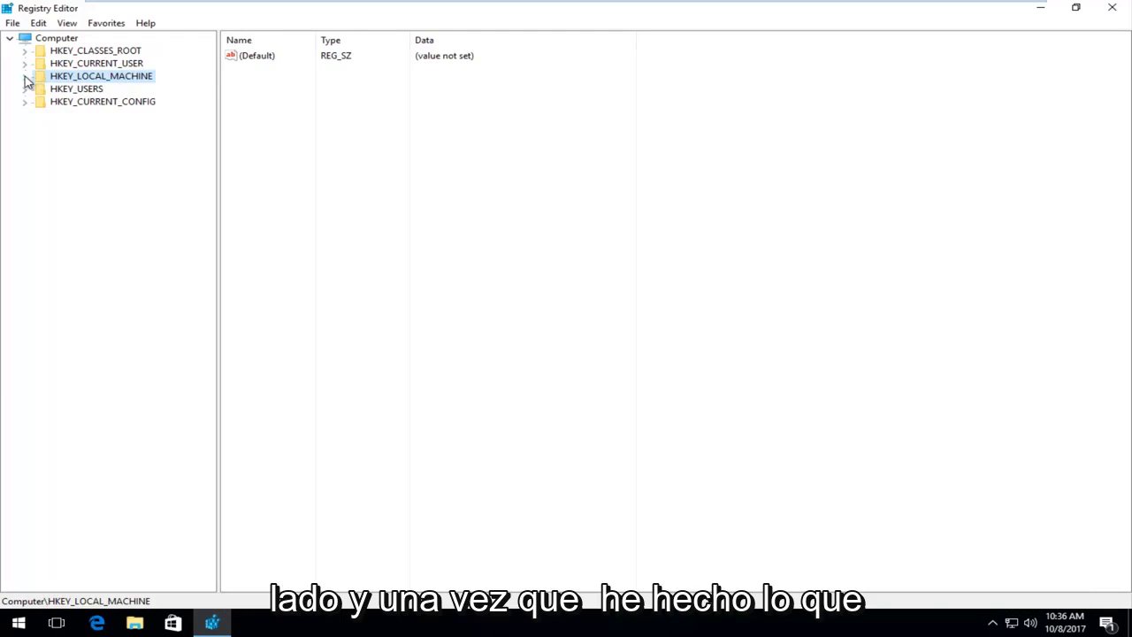
pyautogui.click(25, 77)
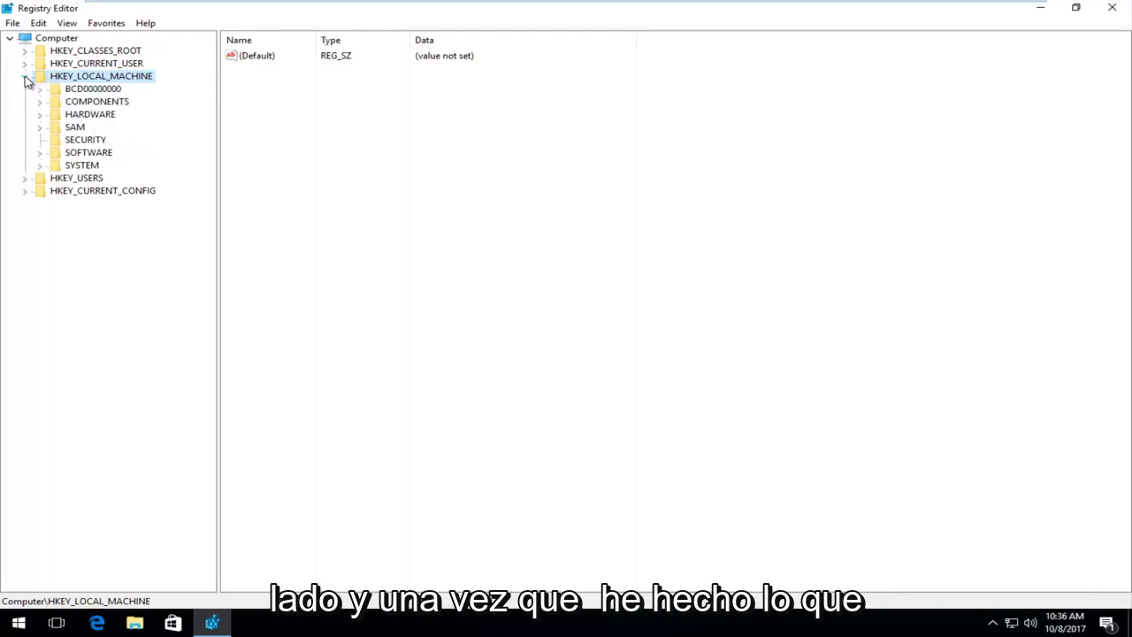
pyautogui.click(57, 154)
pyautogui.click(41, 156)
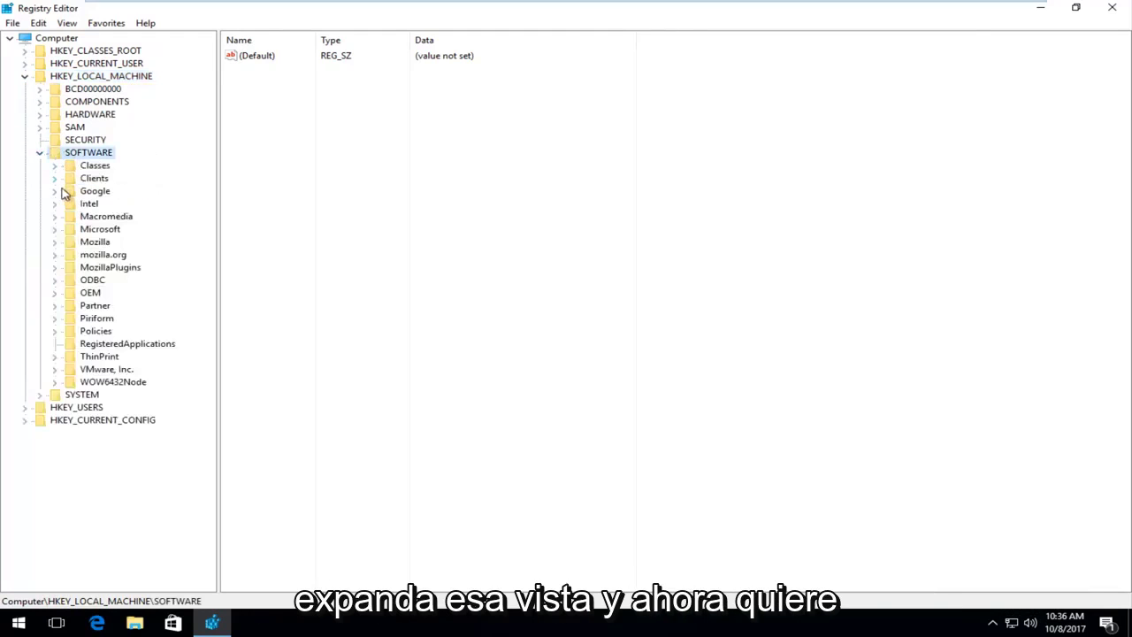
pyautogui.click(91, 232)
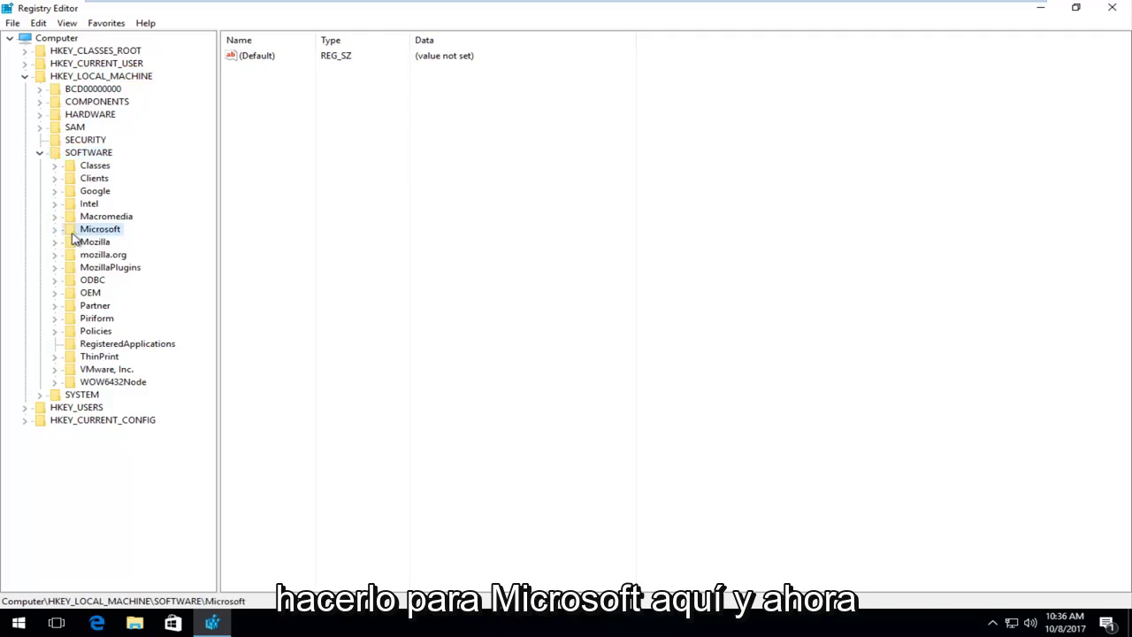
pyautogui.click(55, 232)
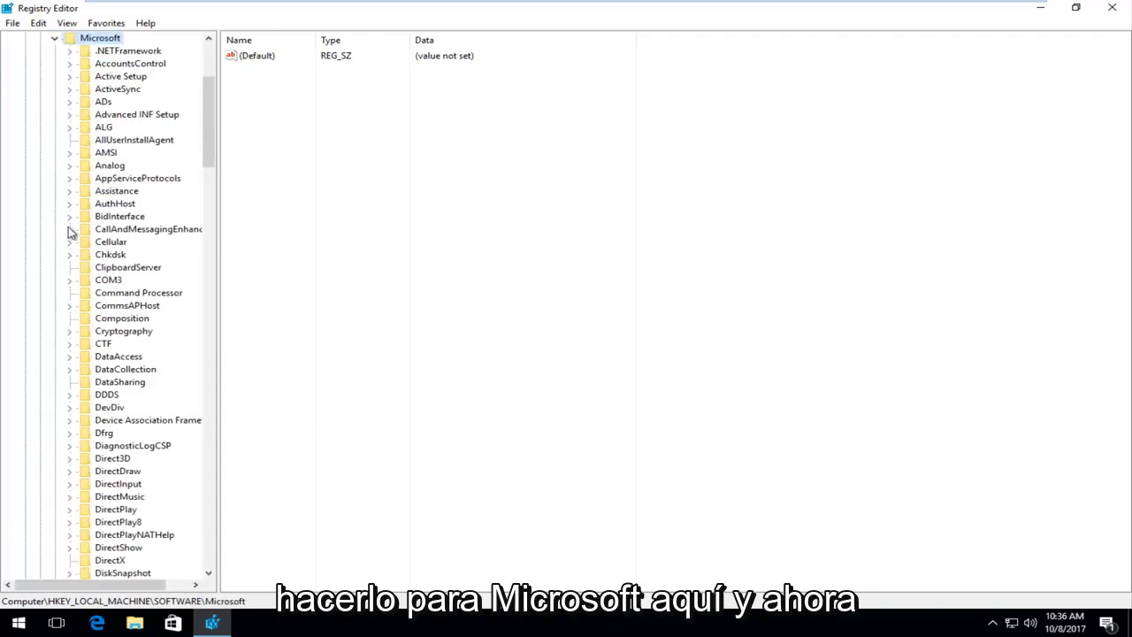
# Expand the Windows key under Microsoft and widen the key tree area so the full key names fit
pyautogui.scroll(-8, 101, 282)
pyautogui.scroll(-20, 102, 285)
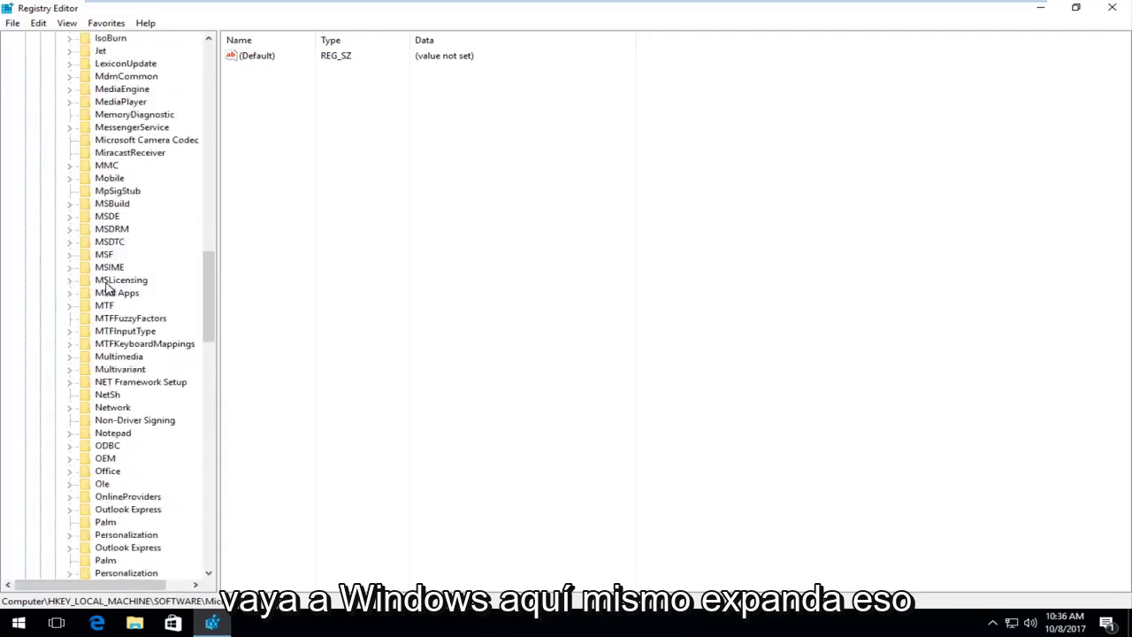
pyautogui.scroll(-8, 113, 283)
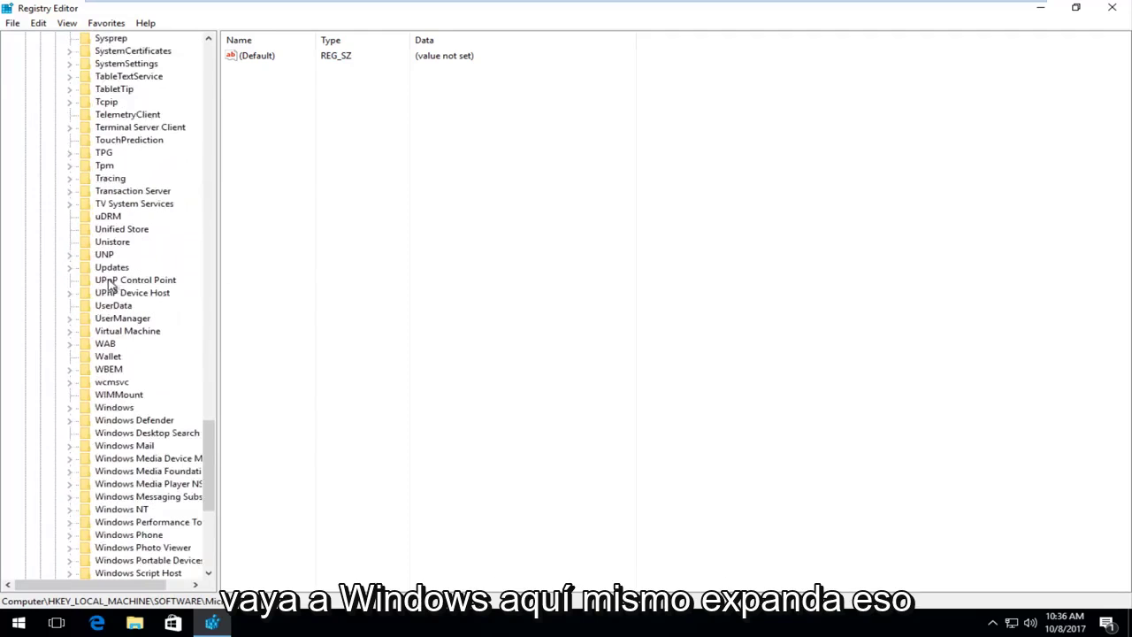
pyautogui.click(79, 409)
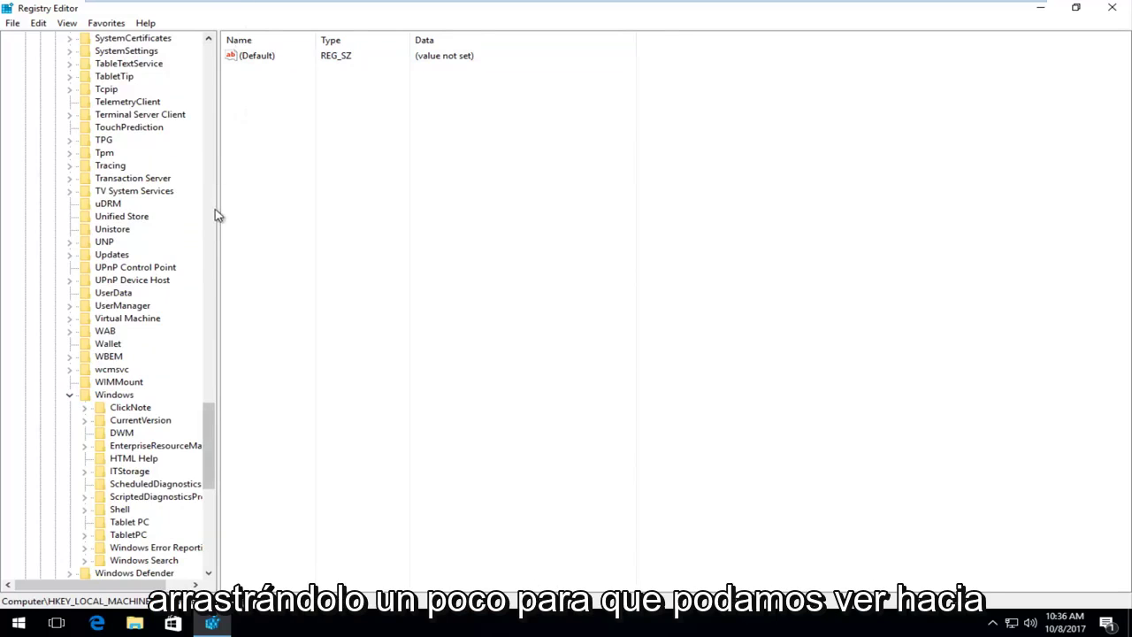
pyautogui.moveTo(220, 212); pyautogui.dragTo(256, 226)
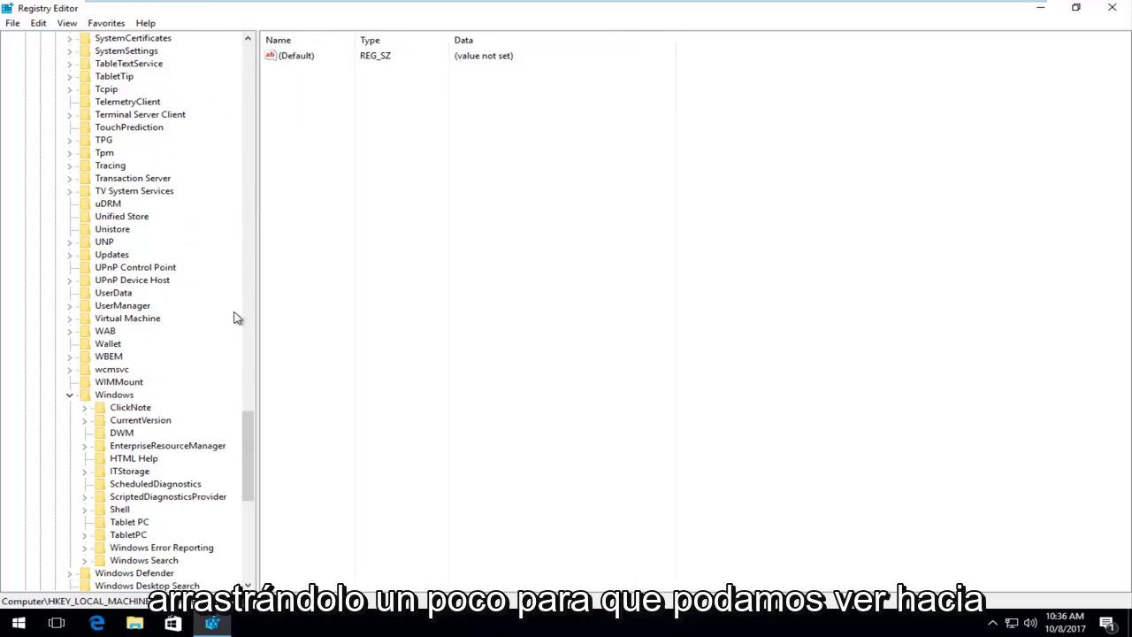
pyautogui.moveTo(262, 311); pyautogui.dragTo(307, 304)
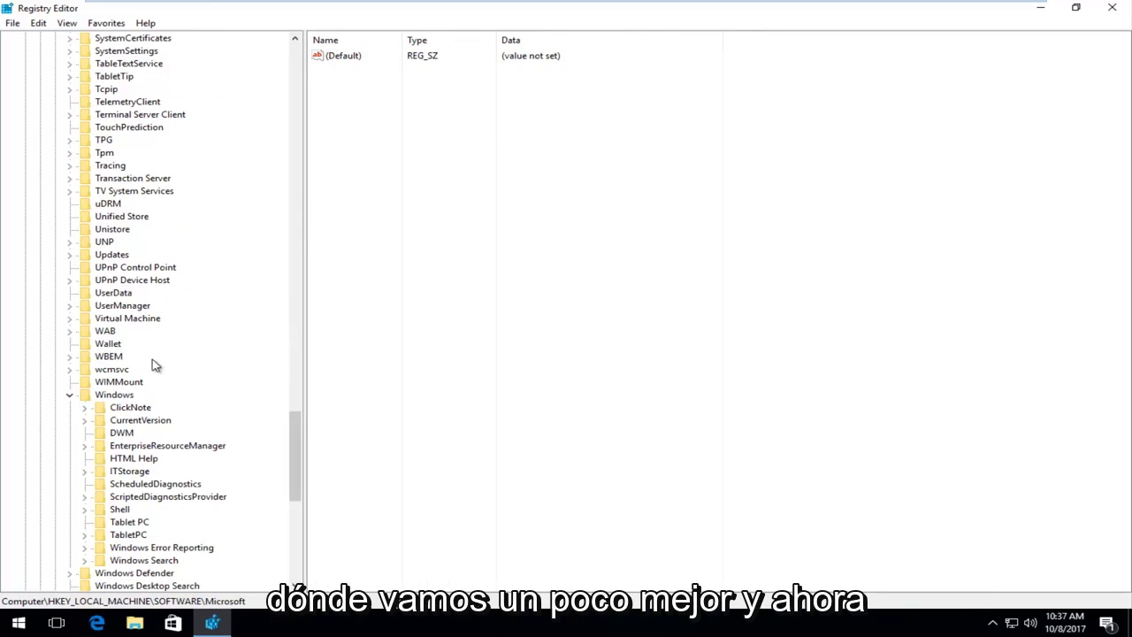
# Expand CurrentVersion and its Policies subkey under Windows, and select the Attachments key
pyautogui.scroll(-1, 143, 365)
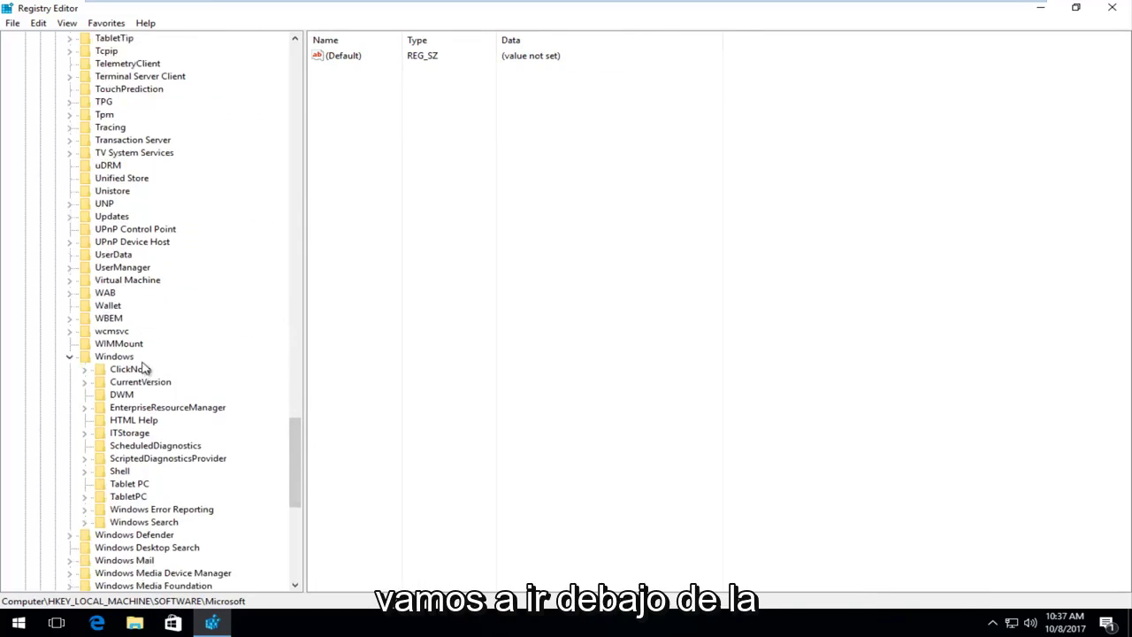
pyautogui.click(139, 384)
pyautogui.click(85, 382)
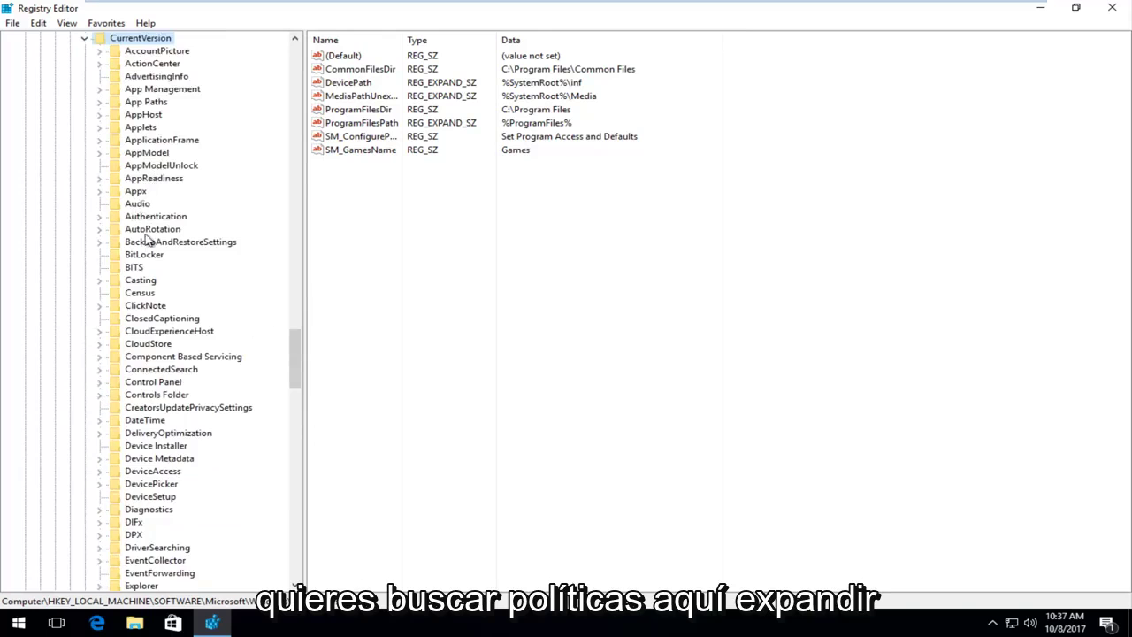
pyautogui.scroll(-4, 152, 283)
pyautogui.scroll(-13, 157, 314)
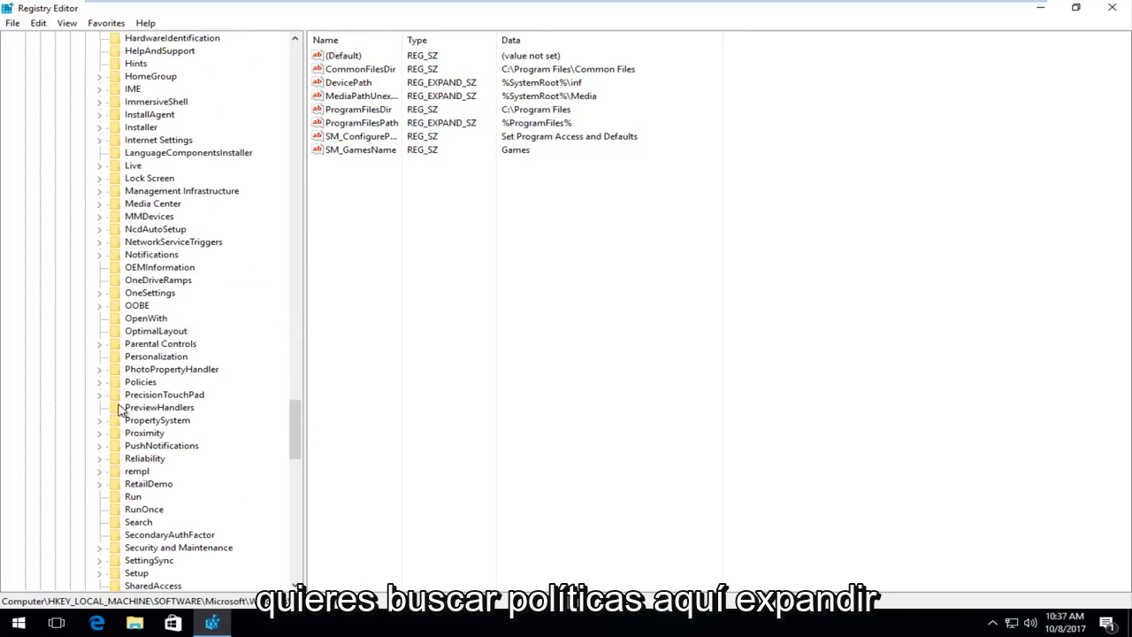
pyautogui.click(137, 382)
pyautogui.click(101, 383)
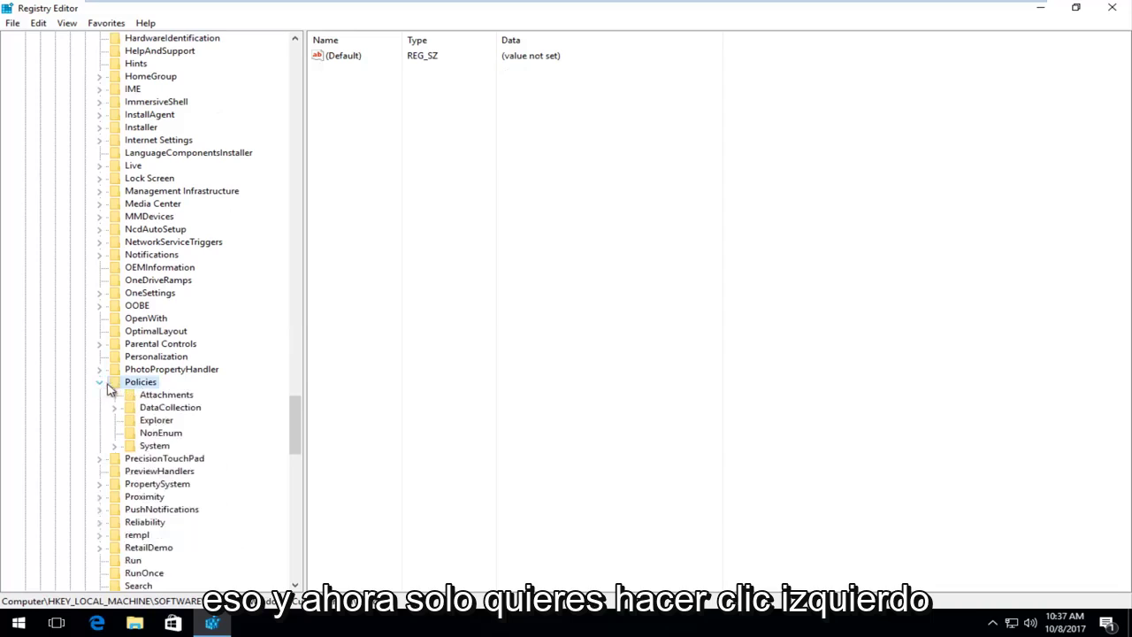
pyautogui.click(149, 397)
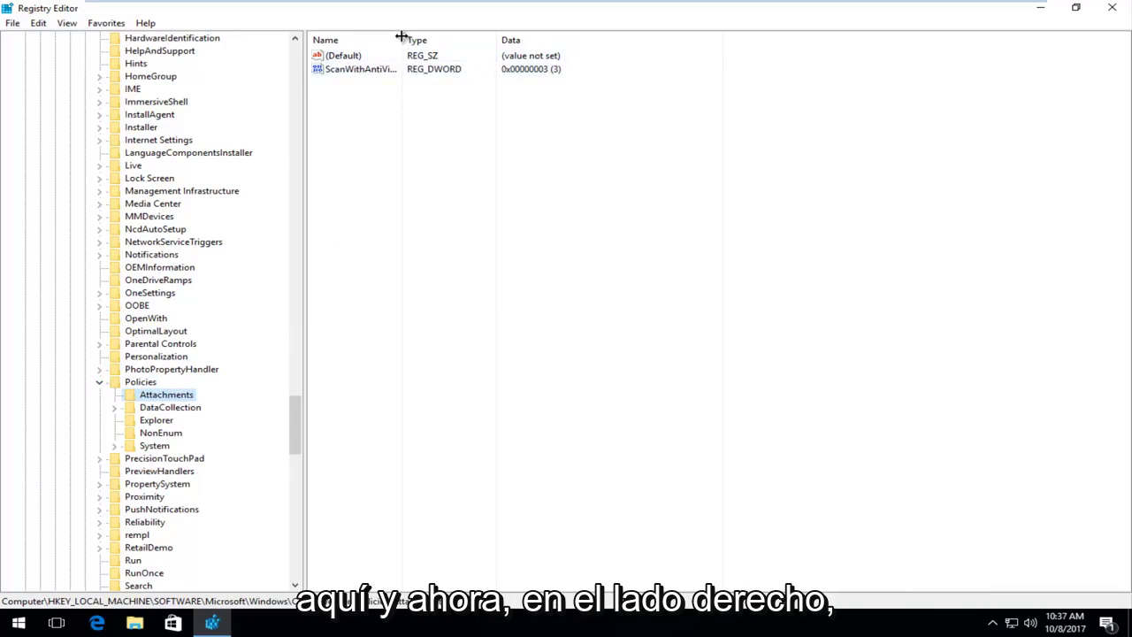
# Widen the Name column, set the ScanWithAntiVirus value data to 1, and close the Registry Editor
pyautogui.moveTo(399, 39); pyautogui.dragTo(447, 36)
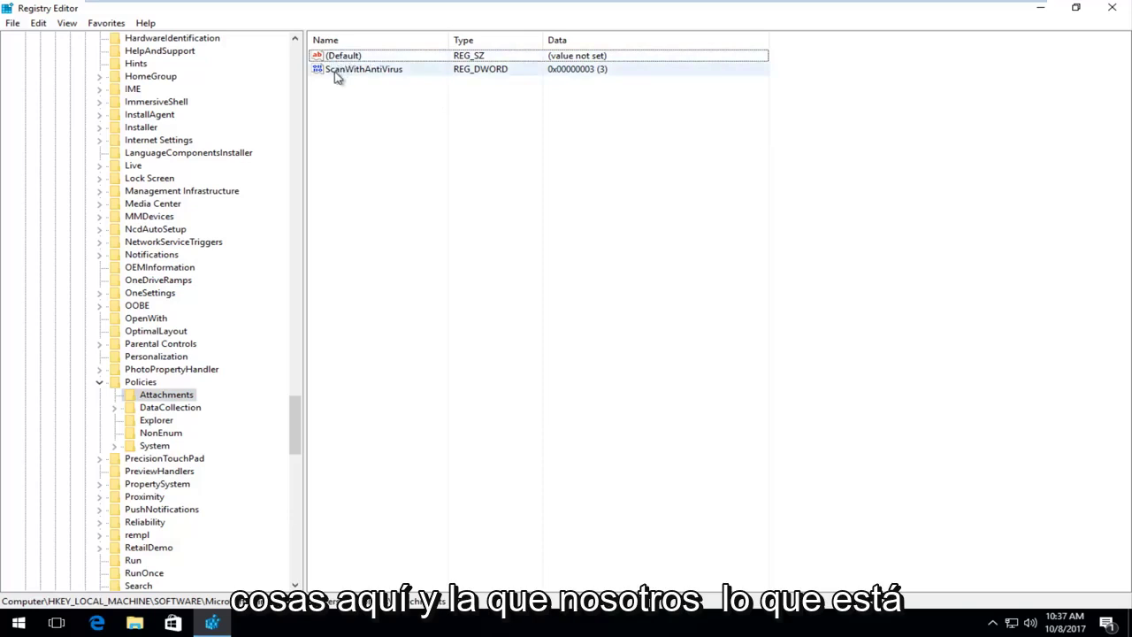
pyautogui.click(361, 72)
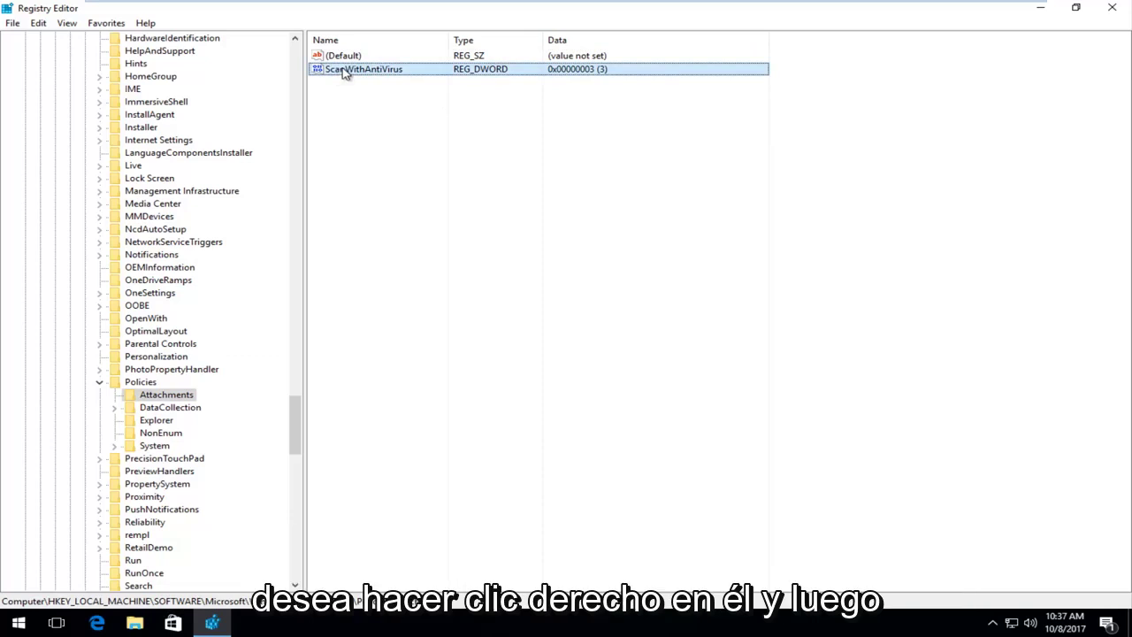
pyautogui.rightClick(345, 72)
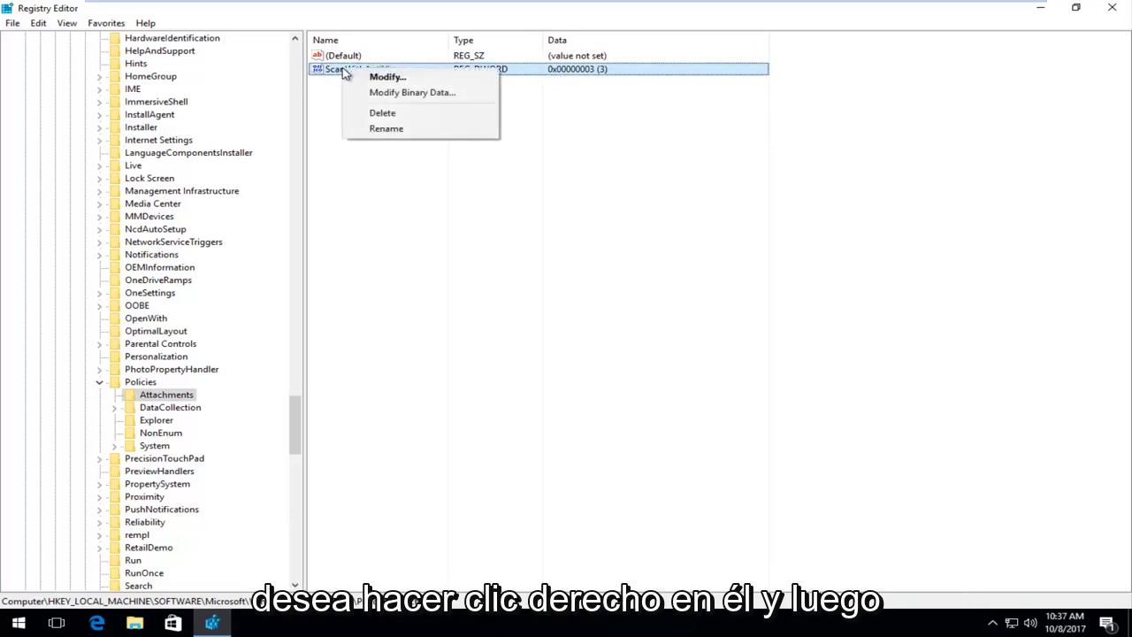
pyautogui.click(386, 77)
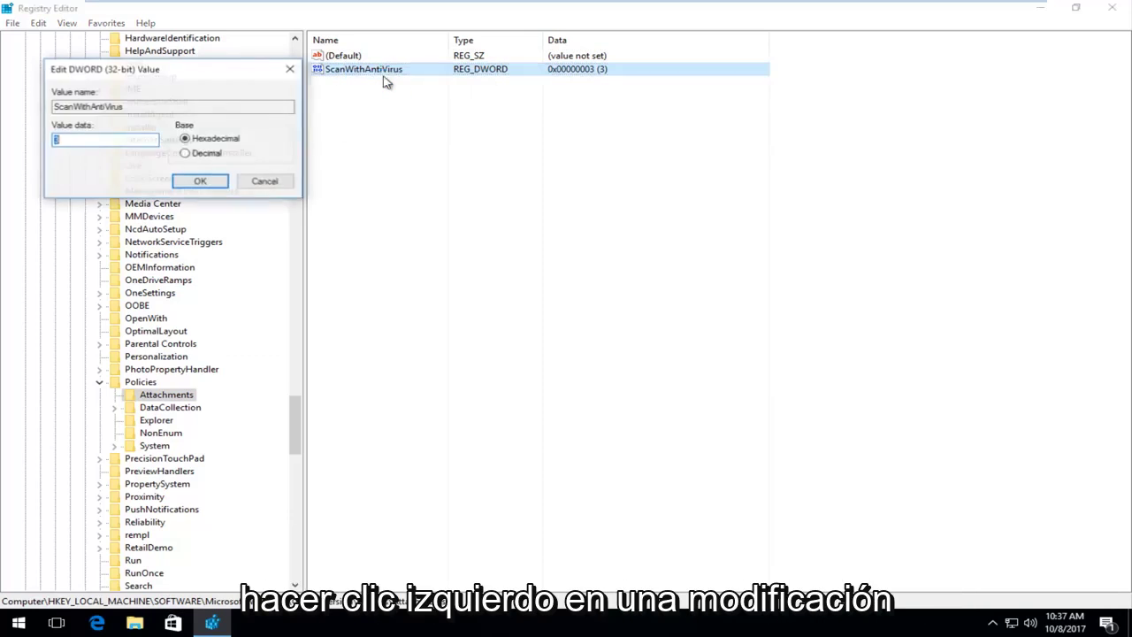
pyautogui.moveTo(176, 69); pyautogui.dragTo(507, 116)
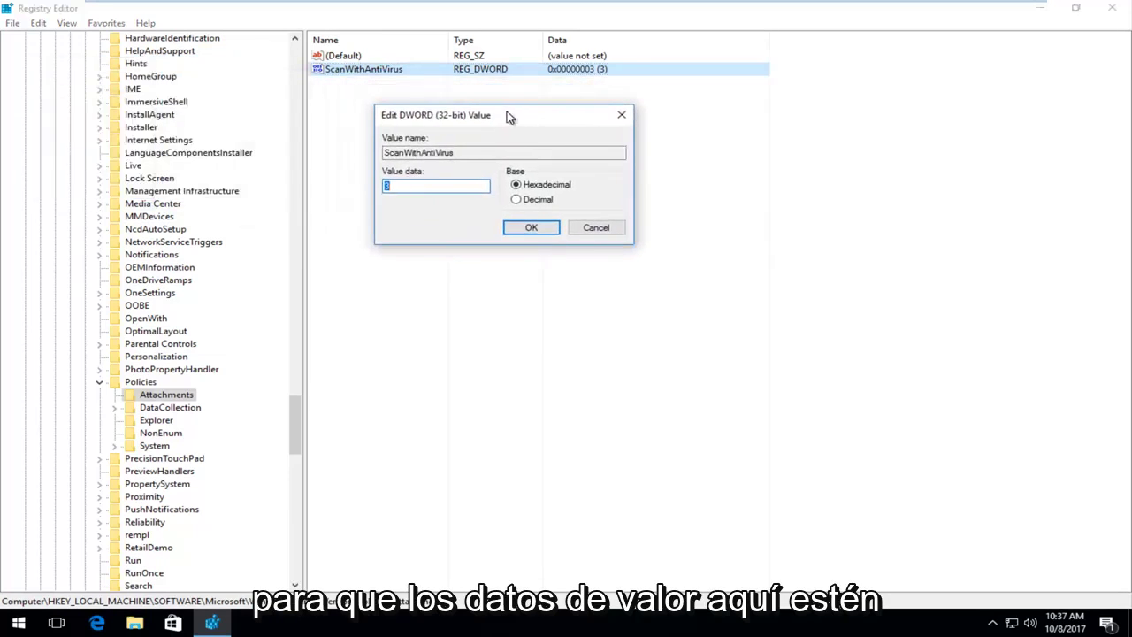
pyautogui.click(416, 185)
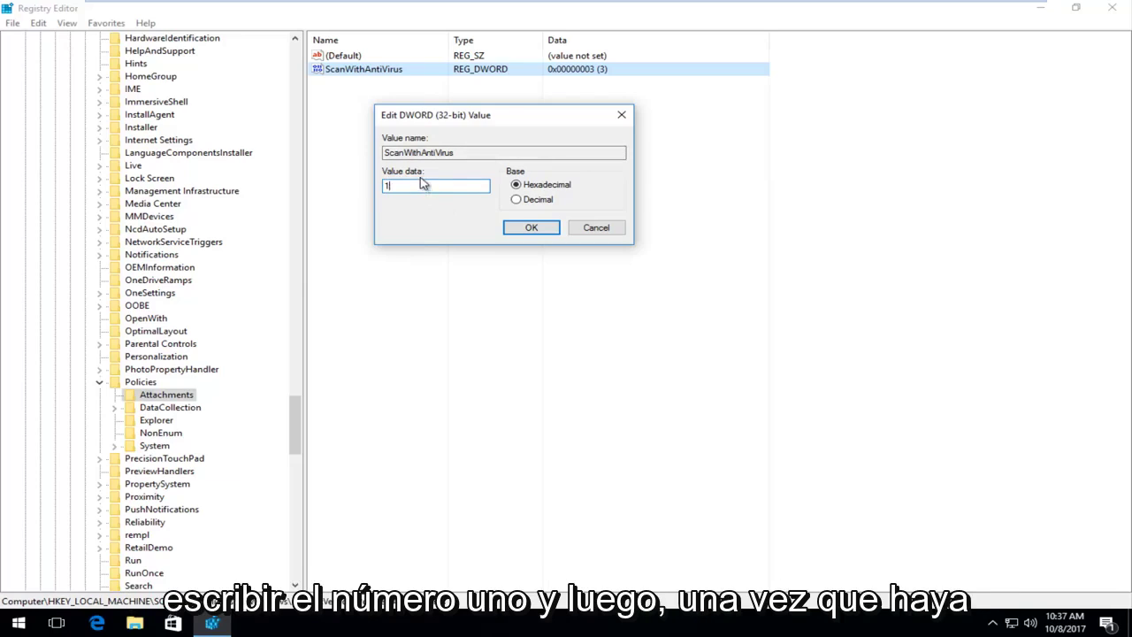
pyautogui.click(531, 228)
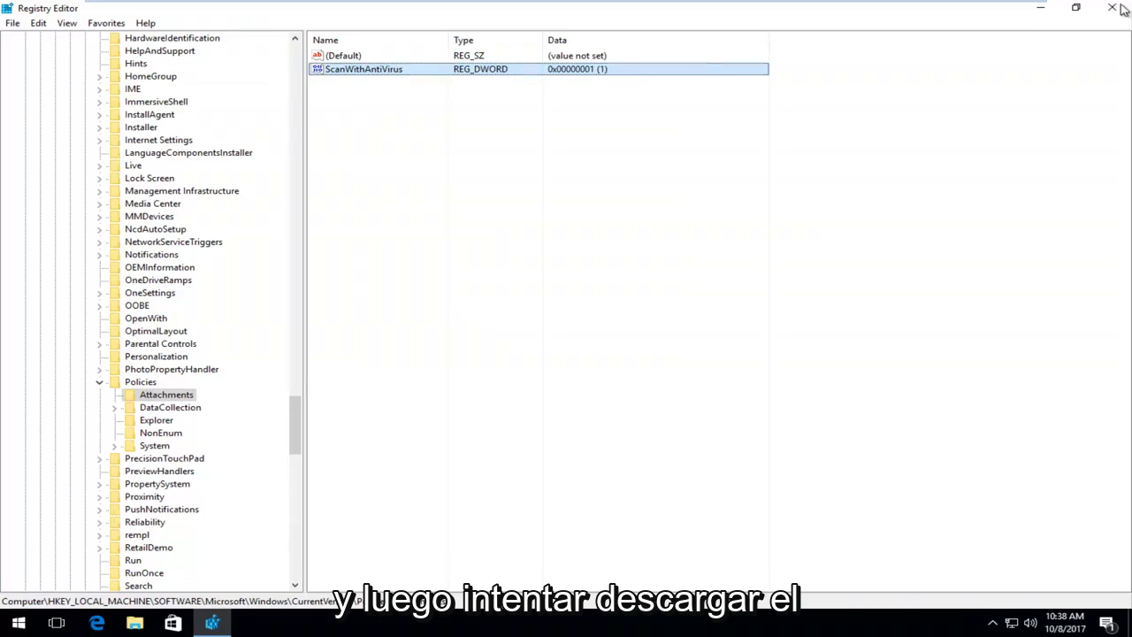
pyautogui.click(1121, 13)
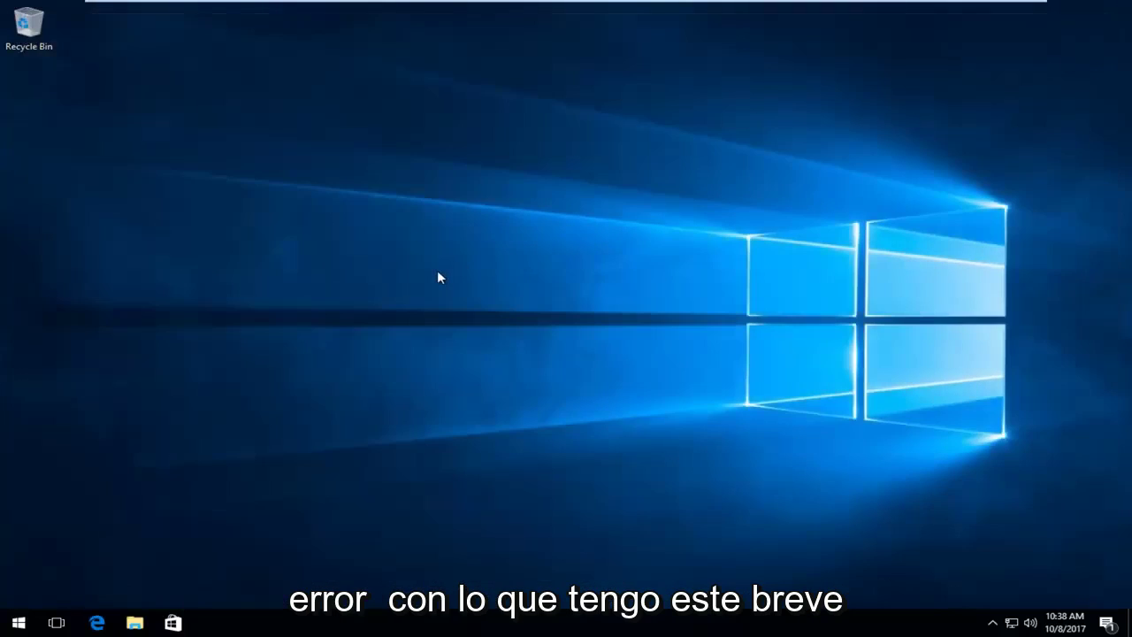